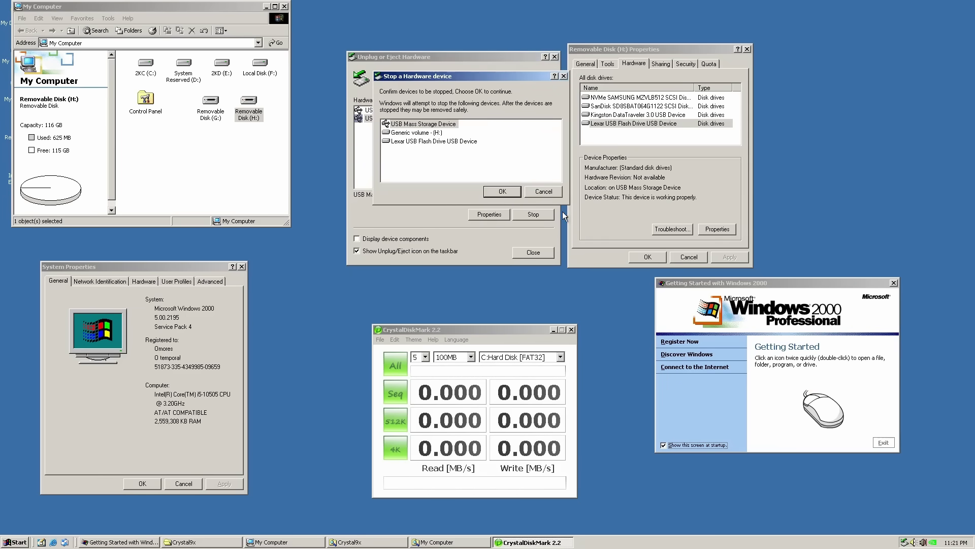
- Cancel stopping the USB Mass Storage Device and run all CrystalDiskMark tests at 100MB on a different drive
click(543, 191)
click(560, 357)
click(513, 412)
click(395, 364)
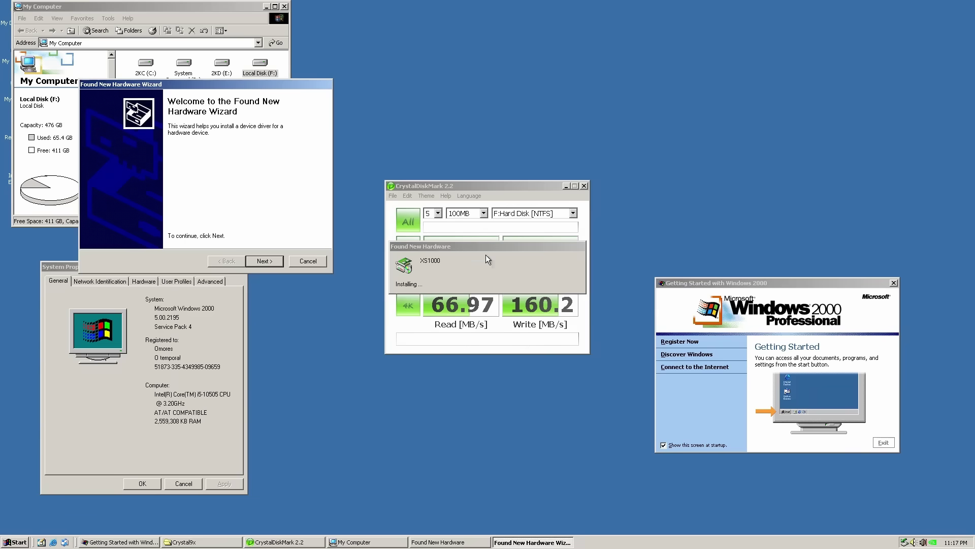
- Advance the Found New Hardware Wizard for the XS1000 to the driver search options and move it clear of the other windows
click(264, 261)
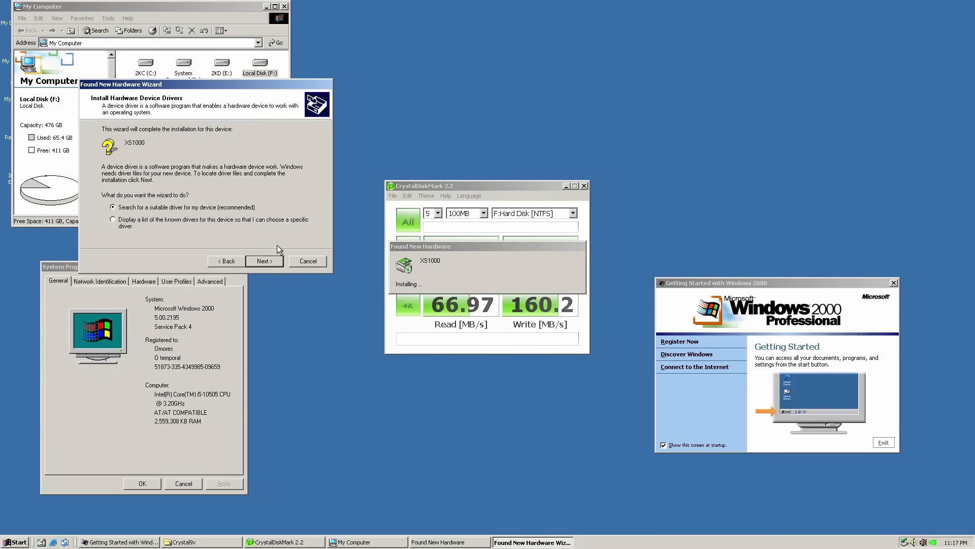
drag(231, 87, 567, 51)
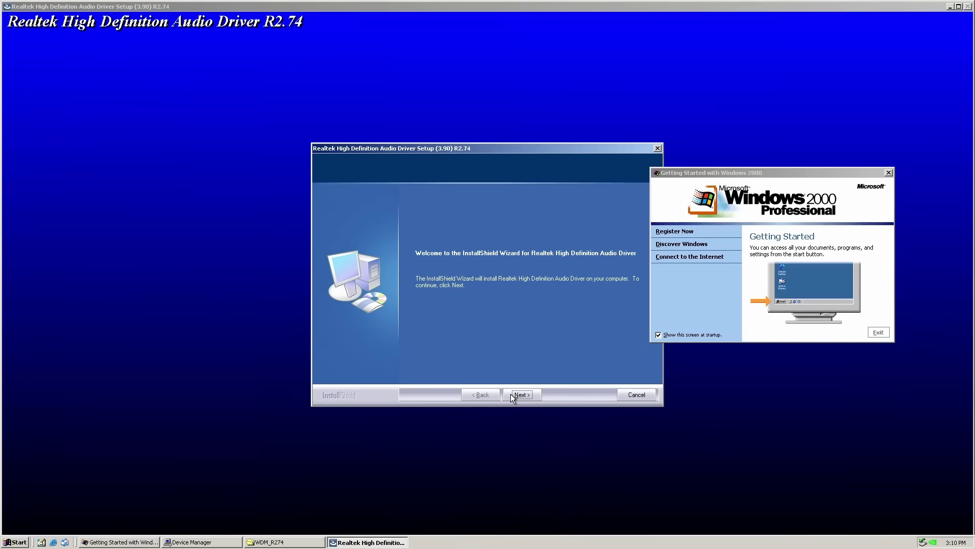
- Start installing Realtek High Definition Audio Driver R2.74 and exit the Getting Started with Windows 2000 window
click(522, 395)
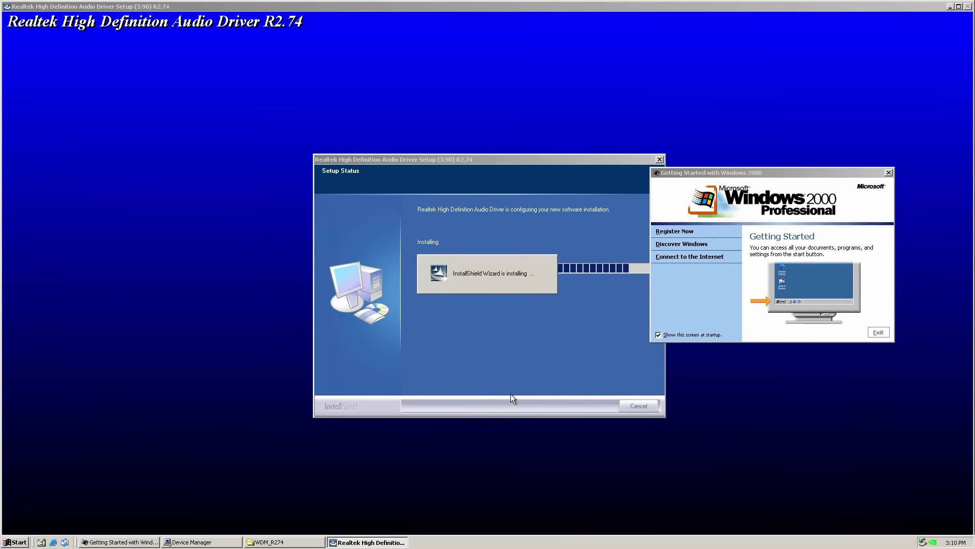
click(878, 333)
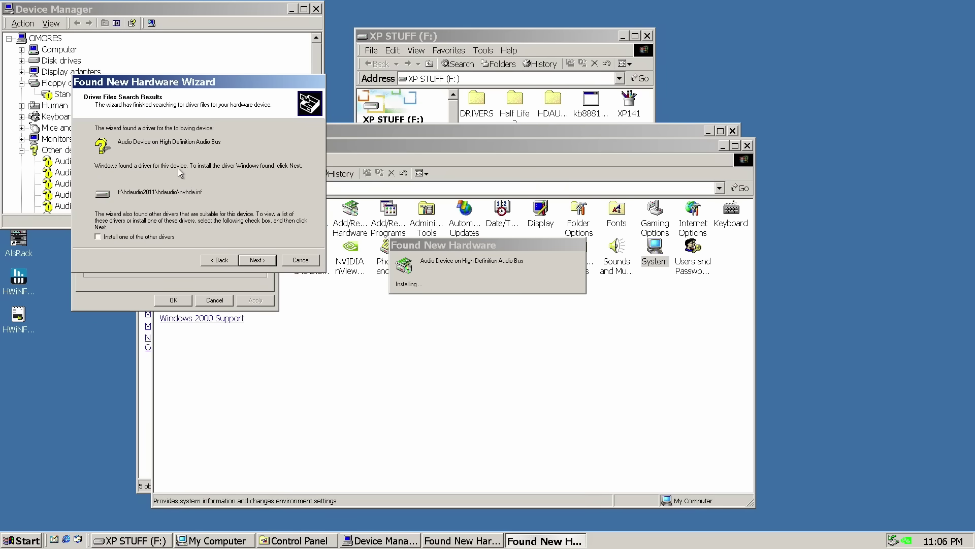
- Install the found NVIDIA High Definition Audio driver, dismiss the driver error, and restart the computer
click(260, 263)
click(504, 338)
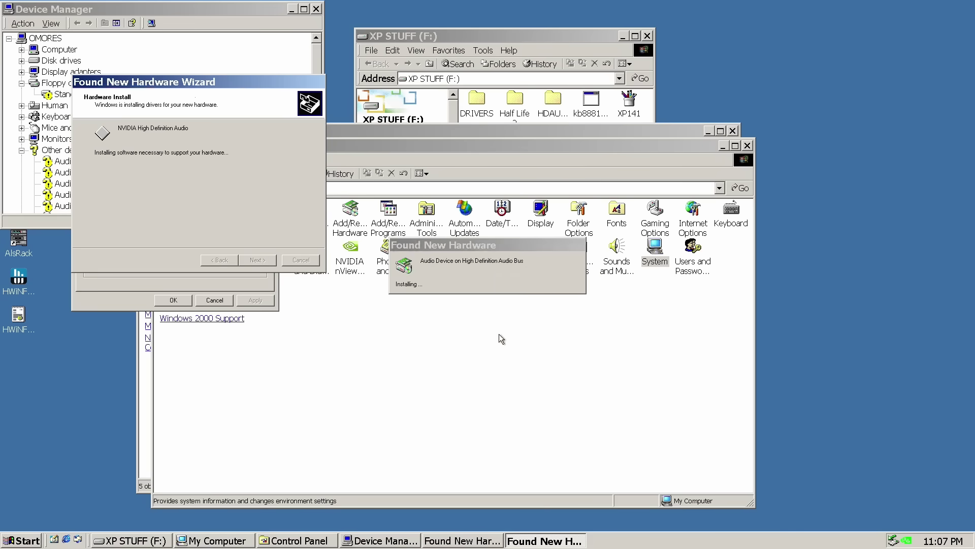
click(481, 301)
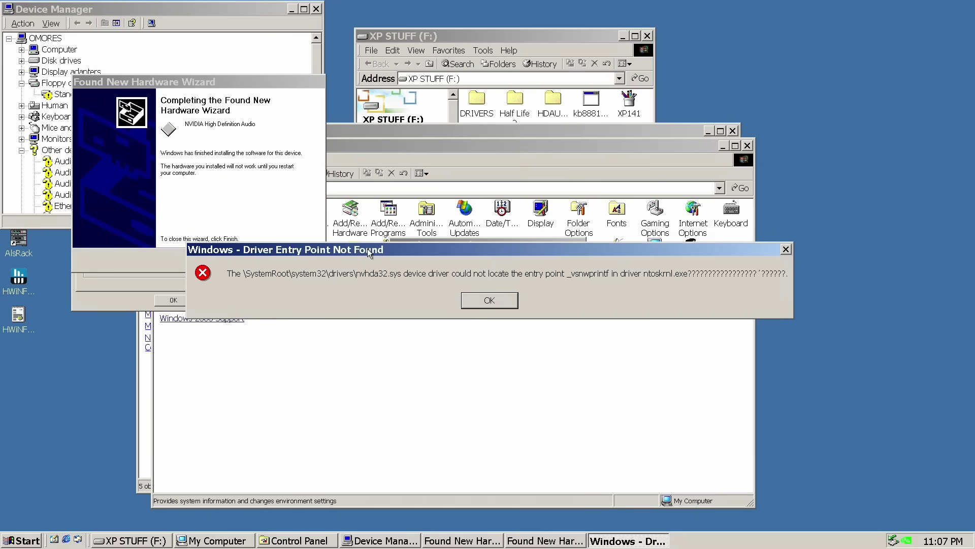
click(461, 315)
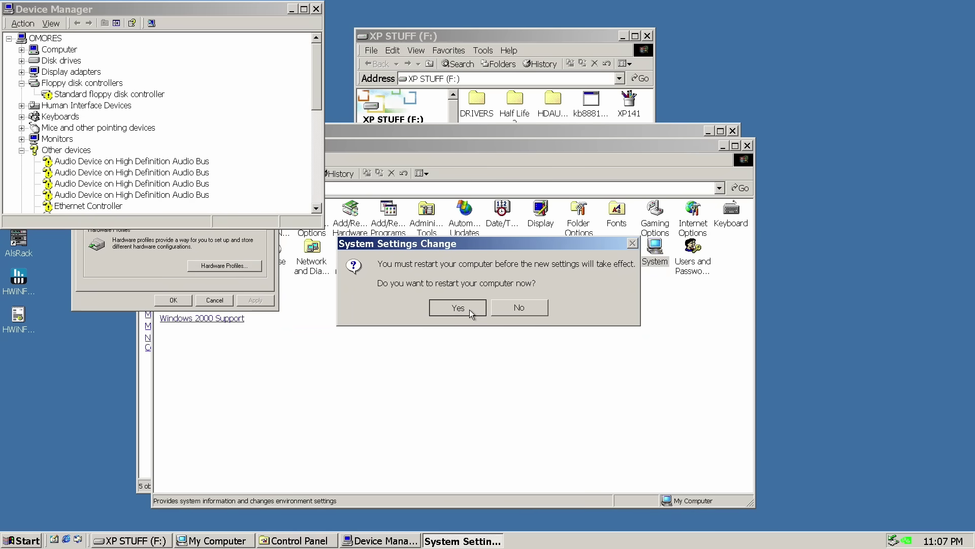
click(470, 309)
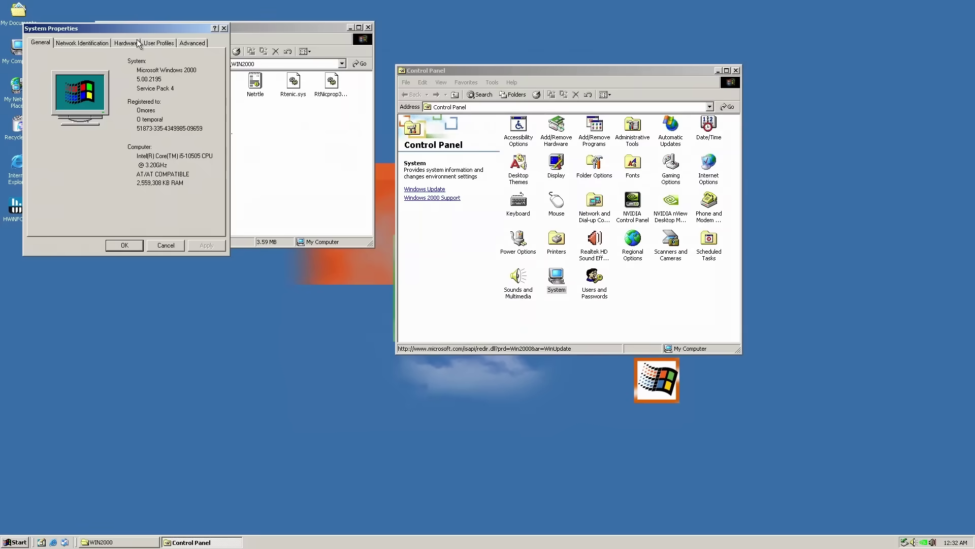
- Open the Ethernet Controller's properties in Device Manager from System Properties
click(126, 42)
click(168, 155)
double_click(66, 105)
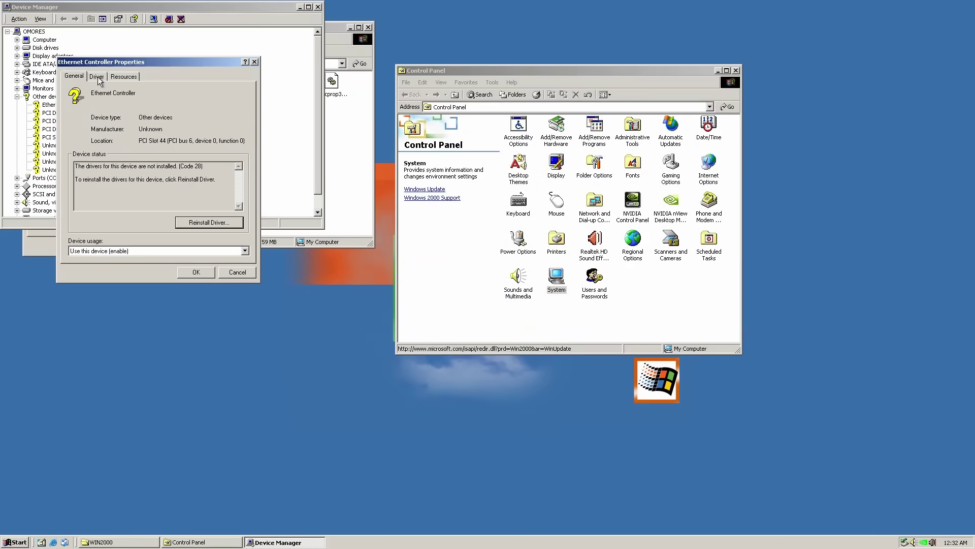
- Start reinstalling the Ethernet Controller driver and load the Realtek network adapter list from the driver disk location
click(208, 220)
click(250, 247)
click(203, 209)
click(250, 247)
click(288, 212)
click(258, 136)
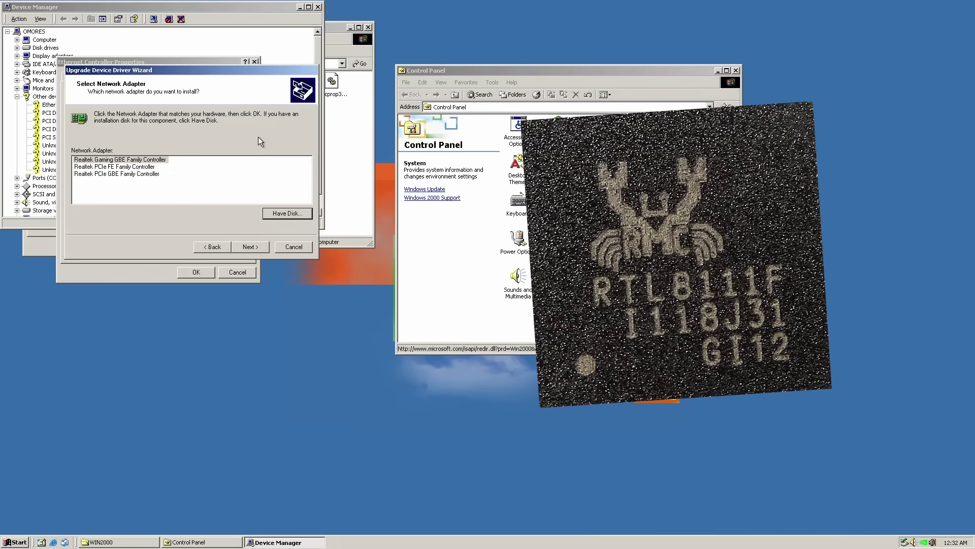
- Select Realtek PCIe GBE Family Controller as the network adapter and install its driver
click(122, 174)
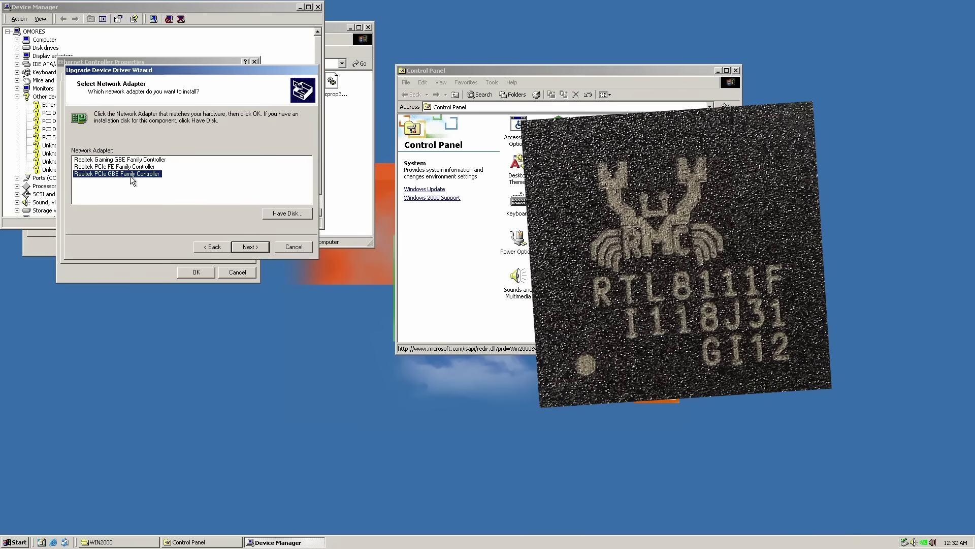
click(246, 247)
click(255, 246)
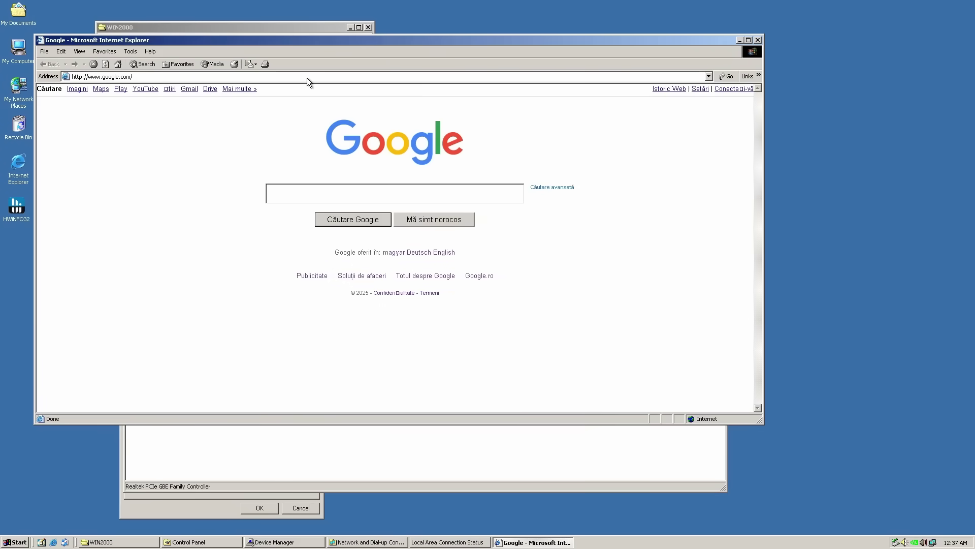
- Search Google for win3x in Internet Explorer and open the Win3x.Org result
text(win3x)
click(507, 295)
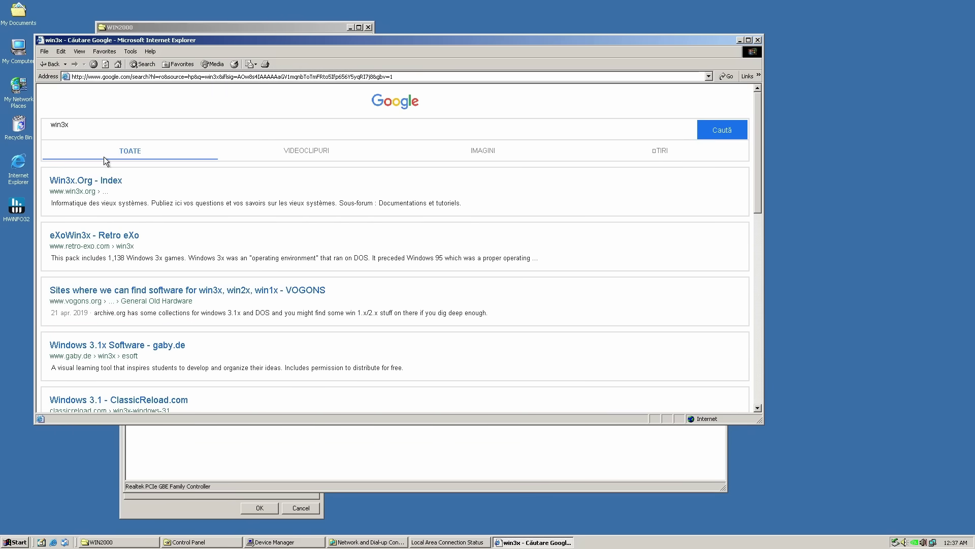
click(103, 191)
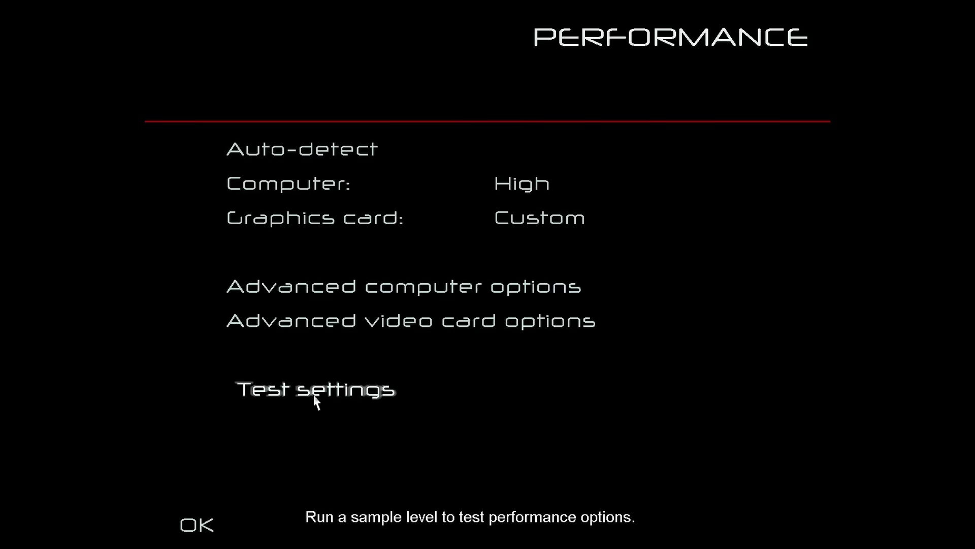
- Run the game's sample level to test the performance settings
click(315, 390)
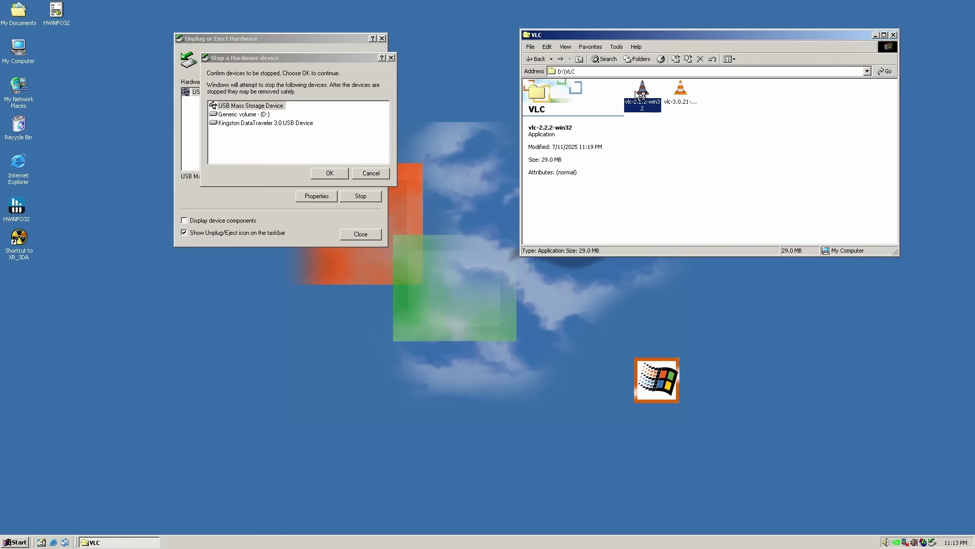
- Launch the vlc-2.2.2-win32 installer from the VLC folder
double_click(641, 92)
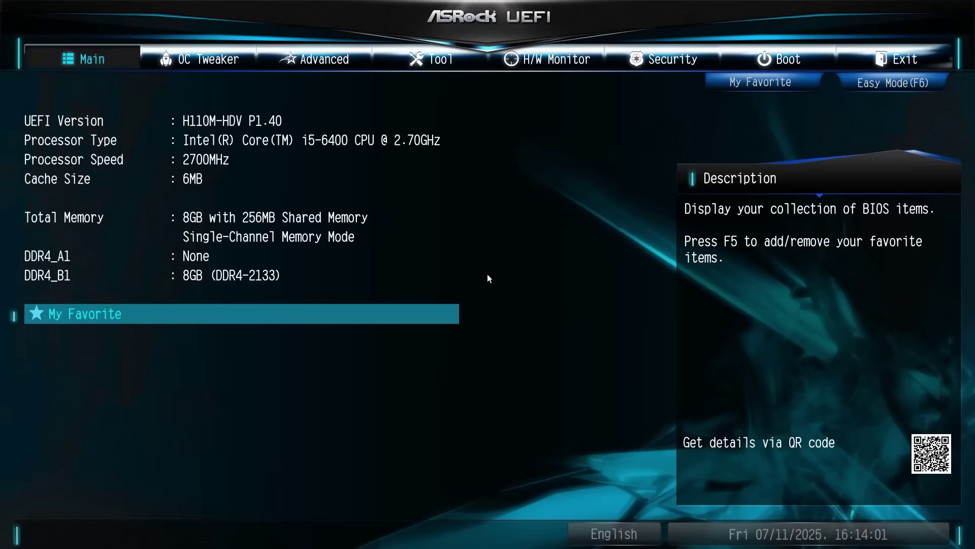
- Go to the UEFI boot settings and open the choices for Boot Option #1
key(Right)
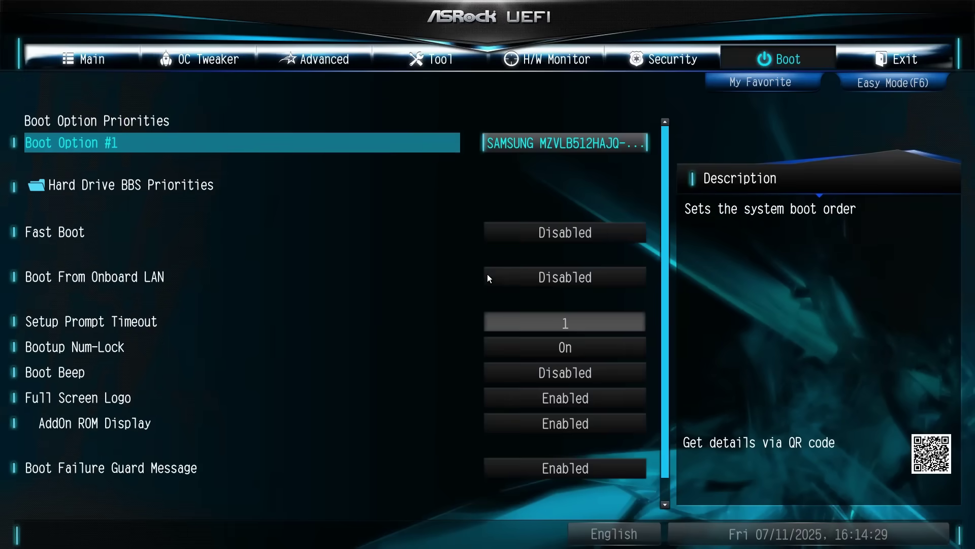
key(Return)
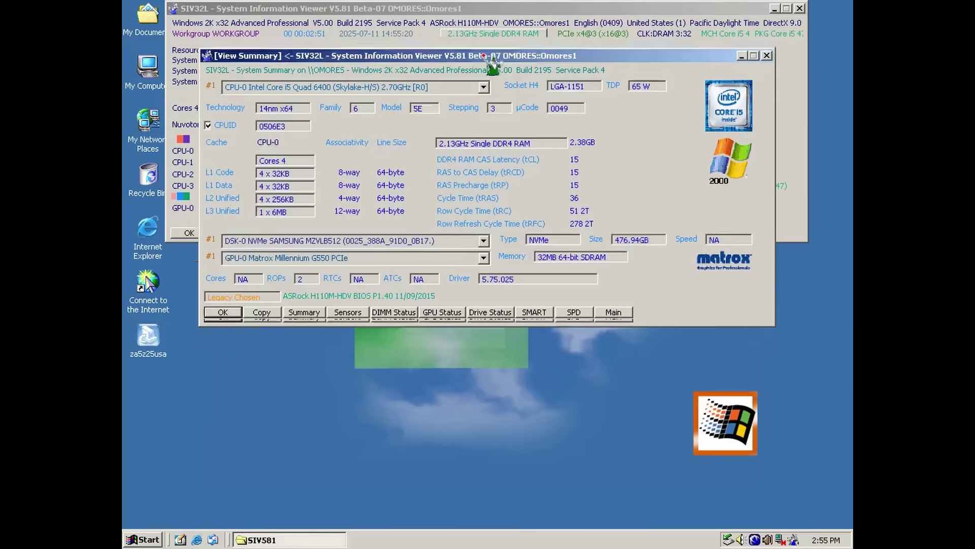
- Move the View Summary window below the main system information and examine its processor, NVMe disk and graphics card entries
drag(472, 10, 472, 234)
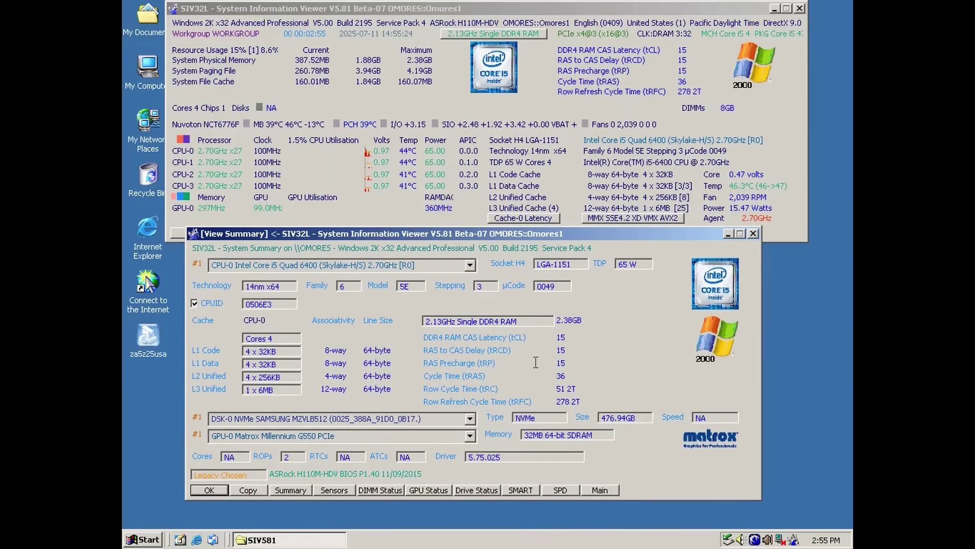
mouse_move(535, 362)
click(426, 417)
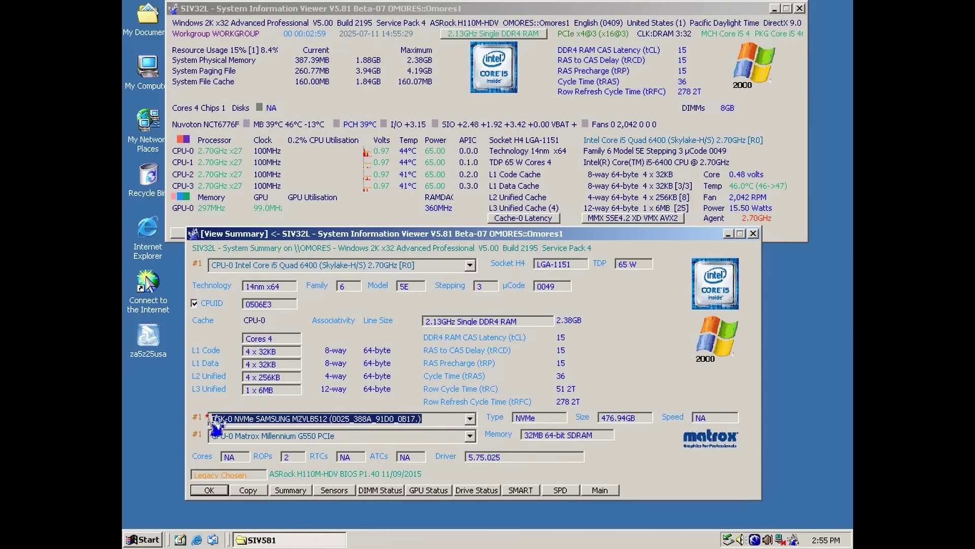
mouse_move(350, 440)
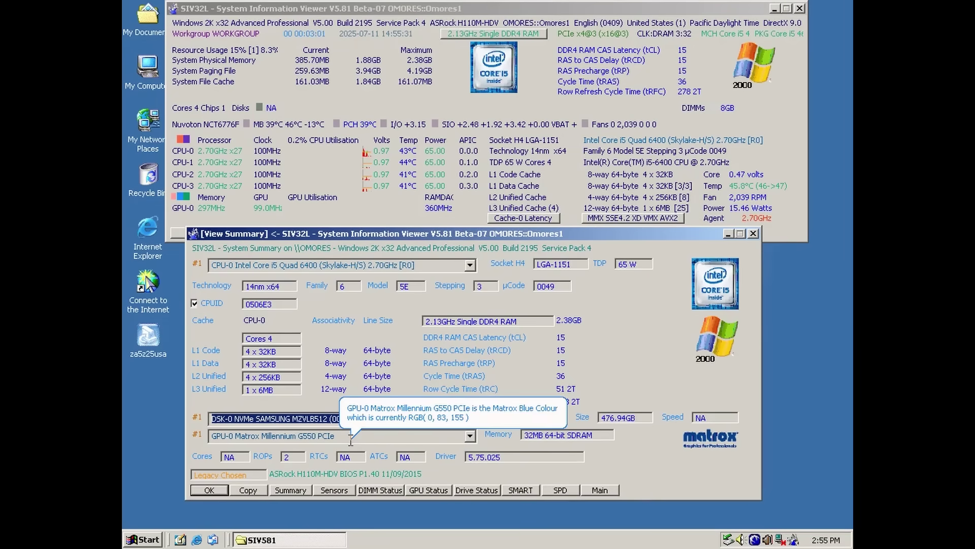
mouse_move(312, 421)
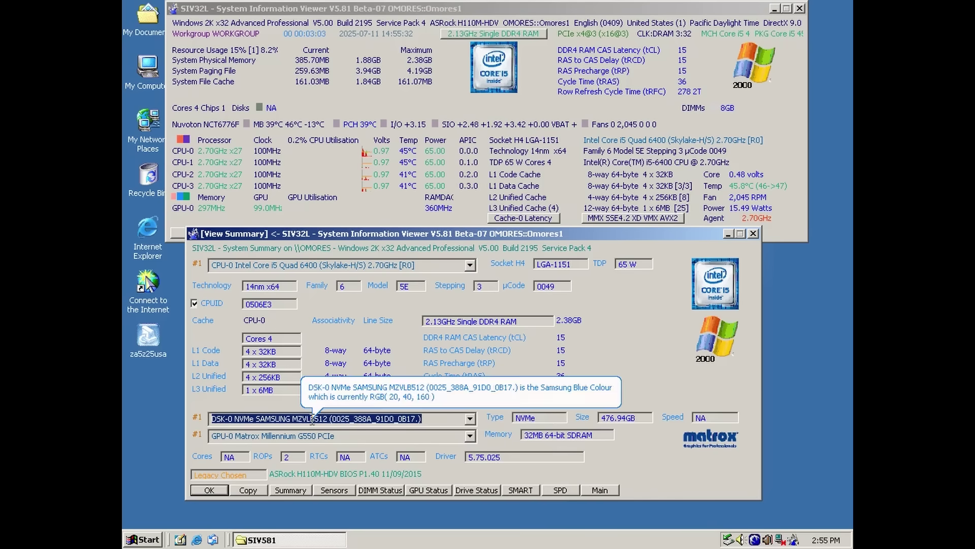
- Open the hardware properties of the 2K (C:) drive and narrow the Name column of its disk drives list
double_click(144, 67)
click(318, 117)
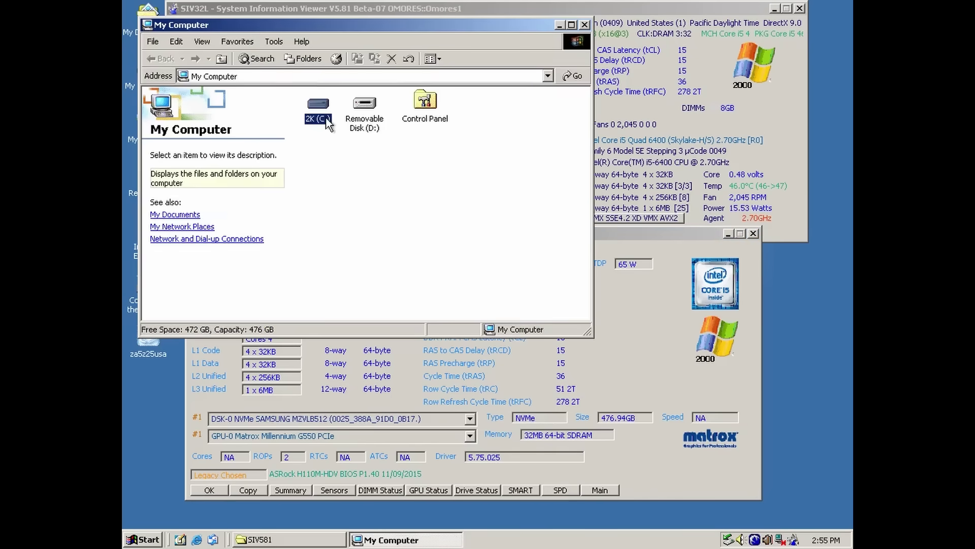
right_click(321, 119)
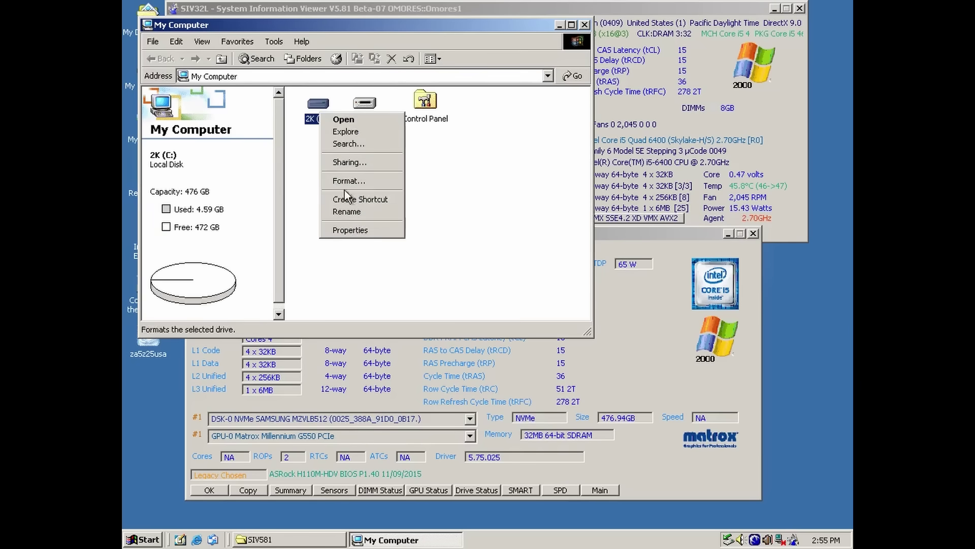
click(355, 226)
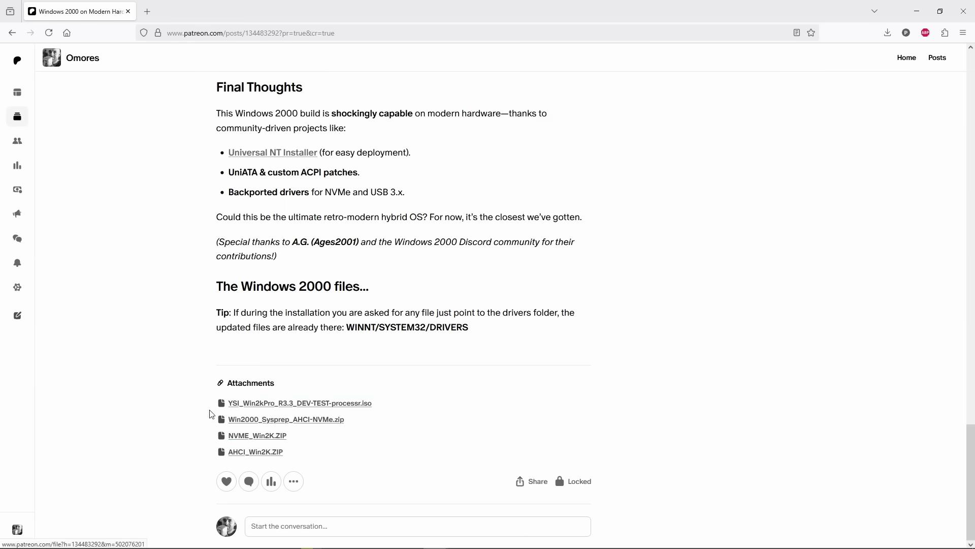
drag(970, 452, 973, 134)
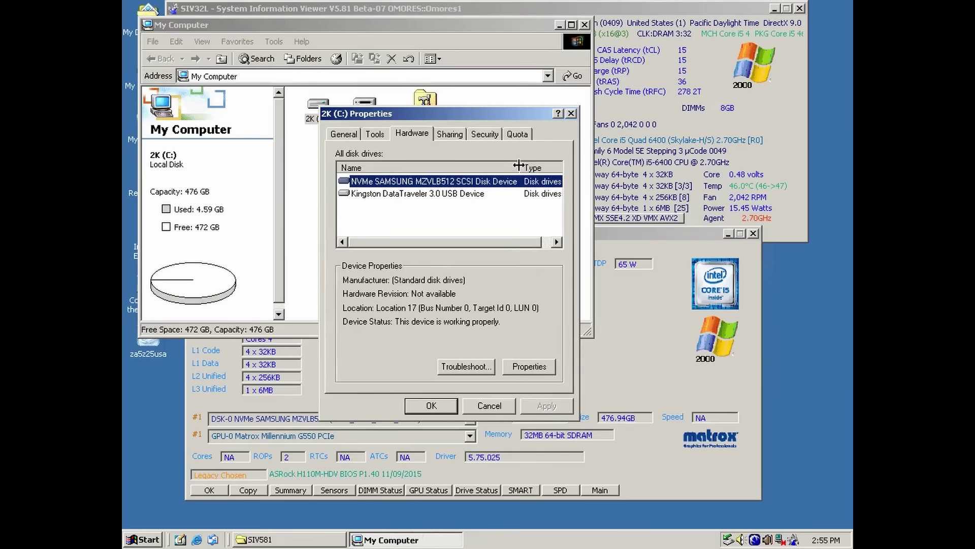
drag(519, 165, 509, 162)
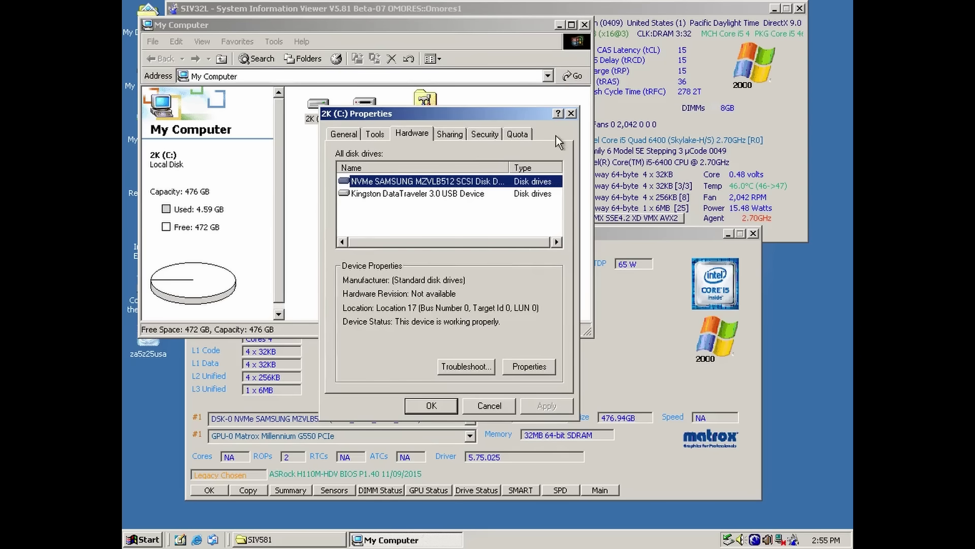